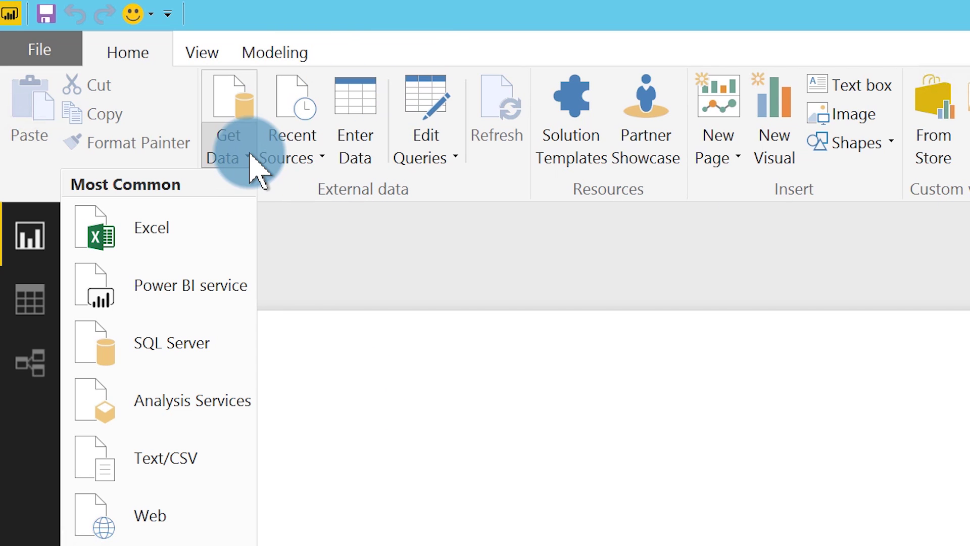
pyautogui.click(411, 323)
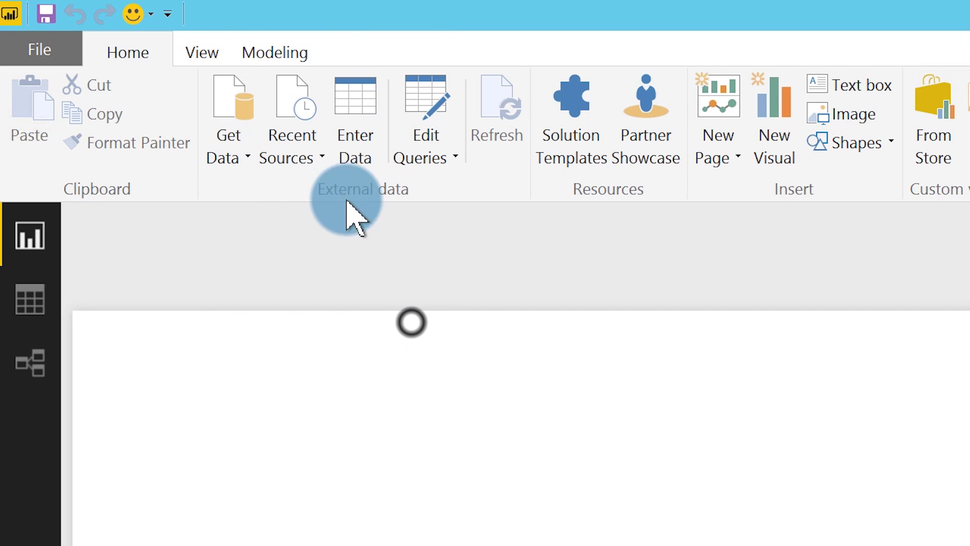
pyautogui.click(213, 155)
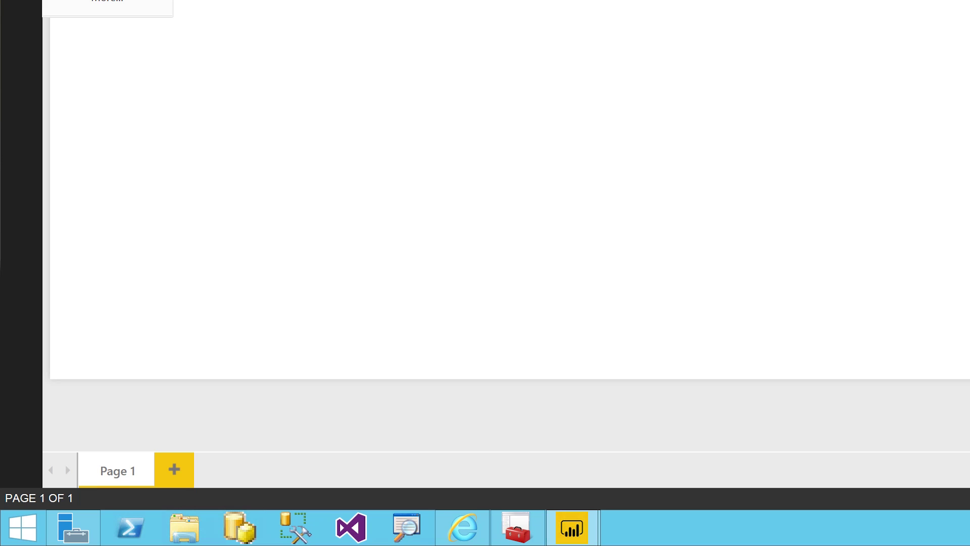
# Step: Switch to the Admissions report window and review the Admissions table's measures
pyautogui.moveTo(569, 531)
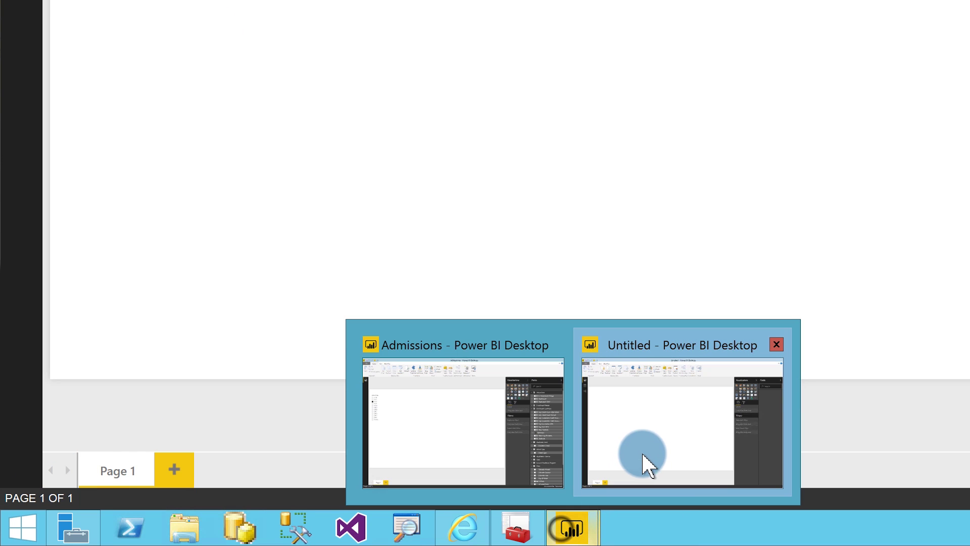
pyautogui.click(494, 416)
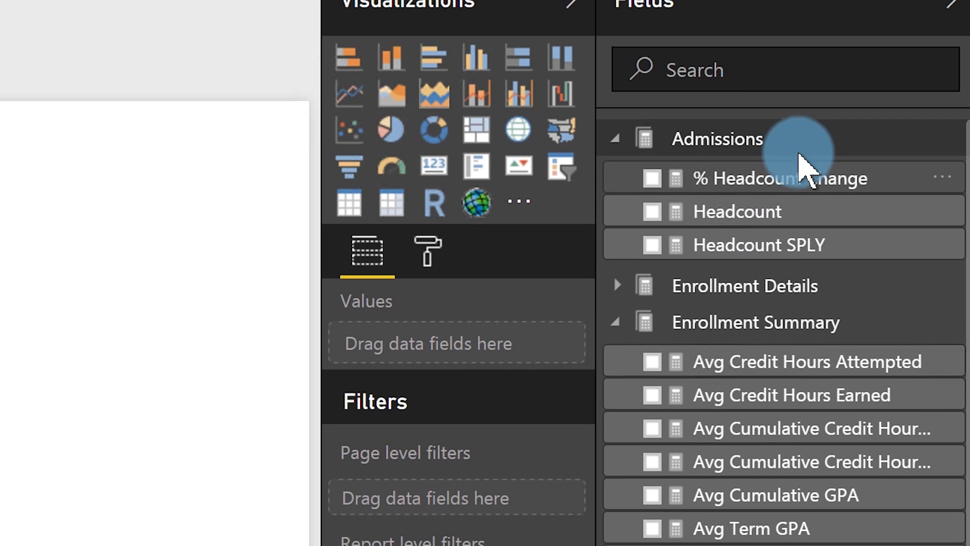
pyautogui.click(711, 138)
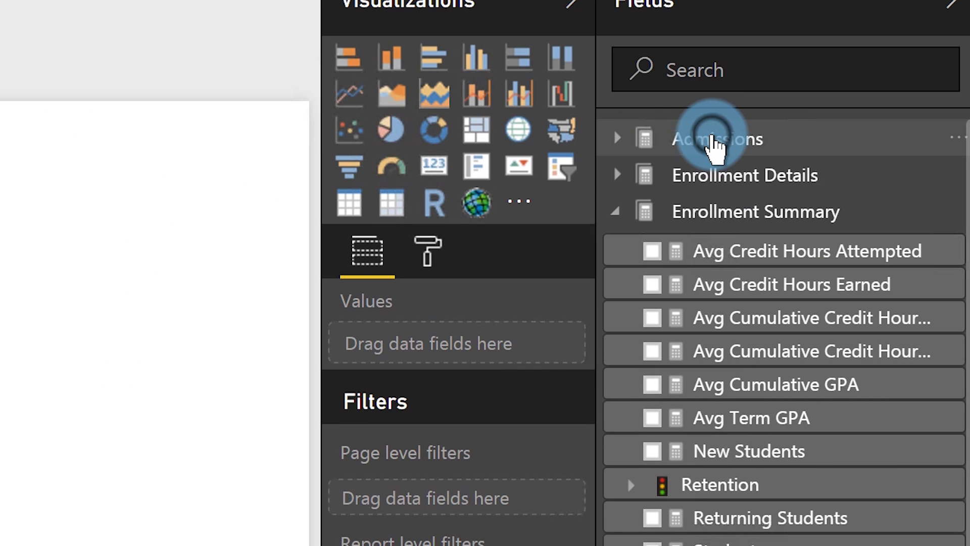
pyautogui.click(712, 139)
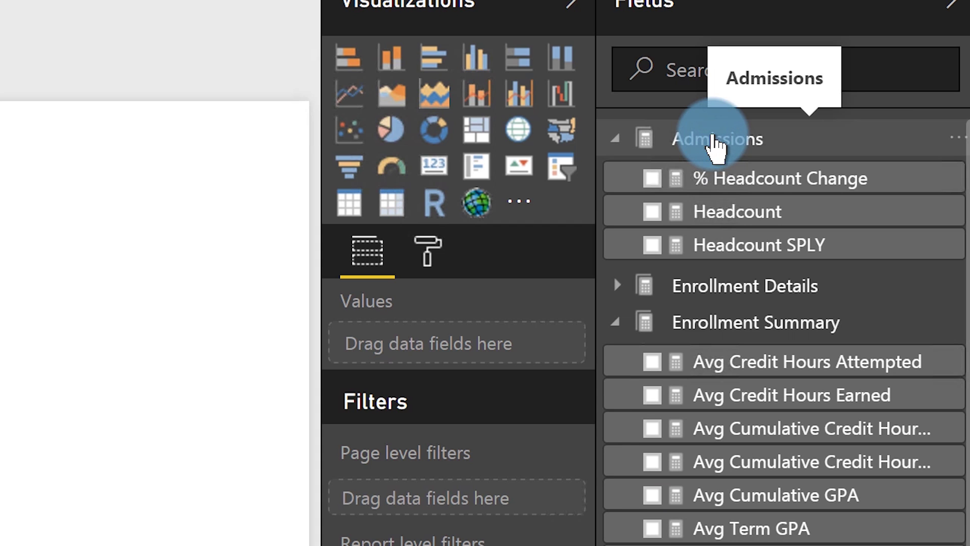
pyautogui.click(376, 133)
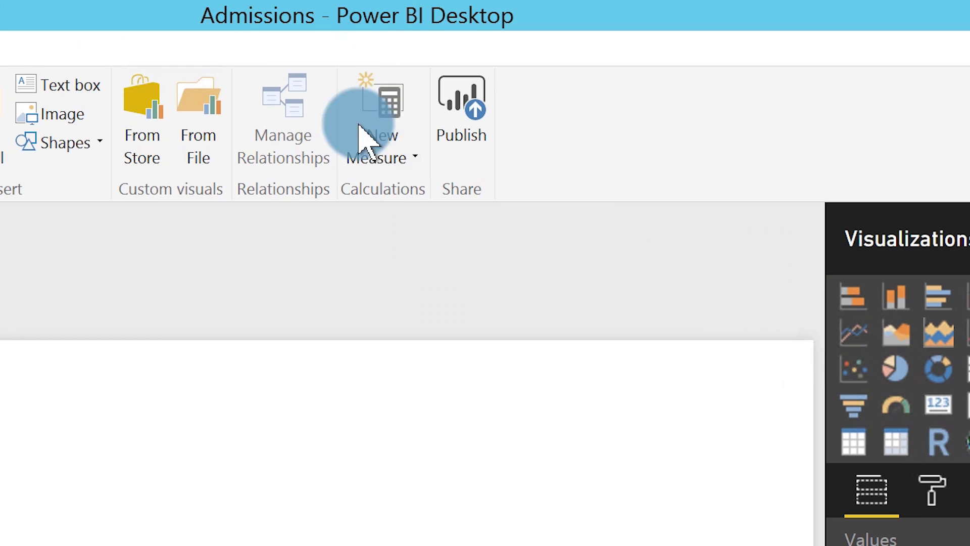
# Step: Create the measure Total Admissions = COUNTROWS(Admissions) in the formula bar
pyautogui.click(389, 119)
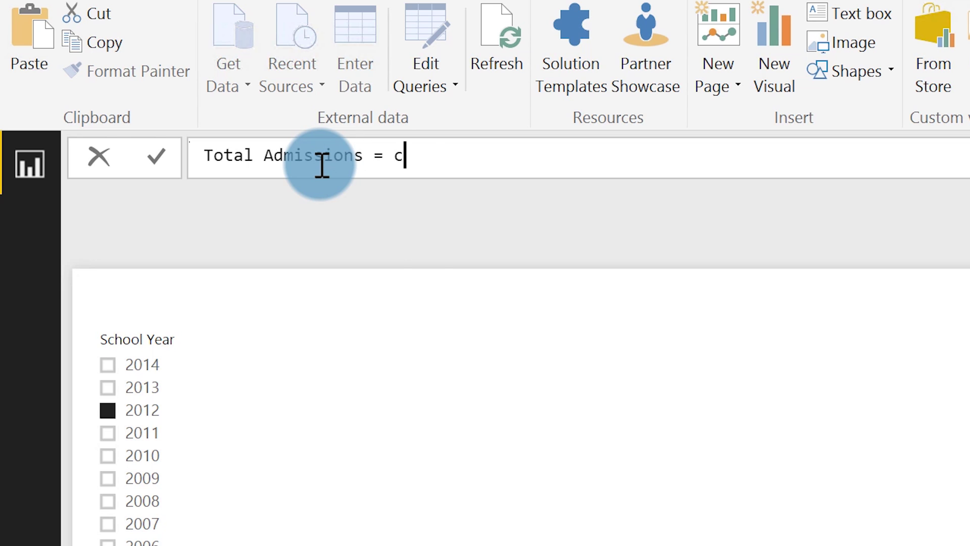
pyautogui.write('ount')
pyautogui.press('Down')
pyautogui.press('Down')
pyautogui.press('Down')
pyautogui.press('Down')
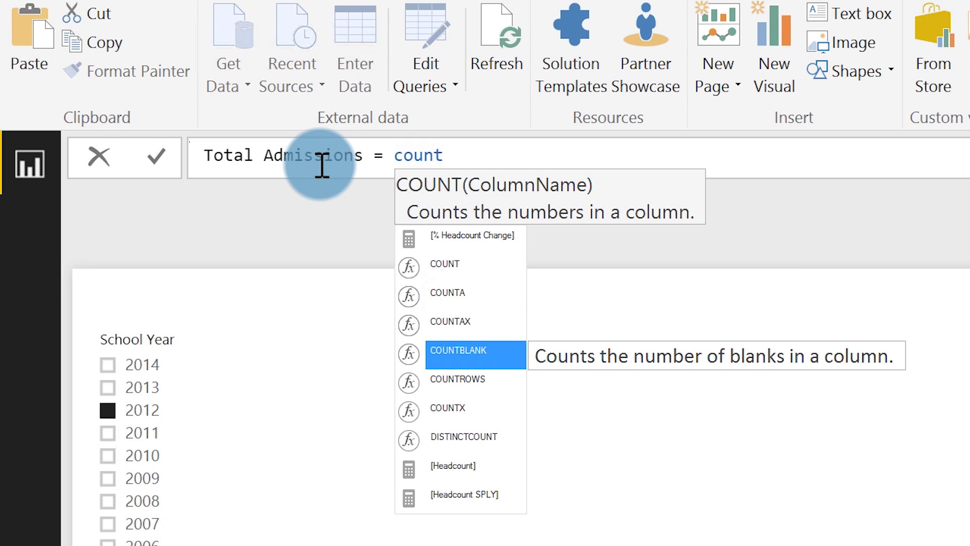
pyautogui.press('Tab')
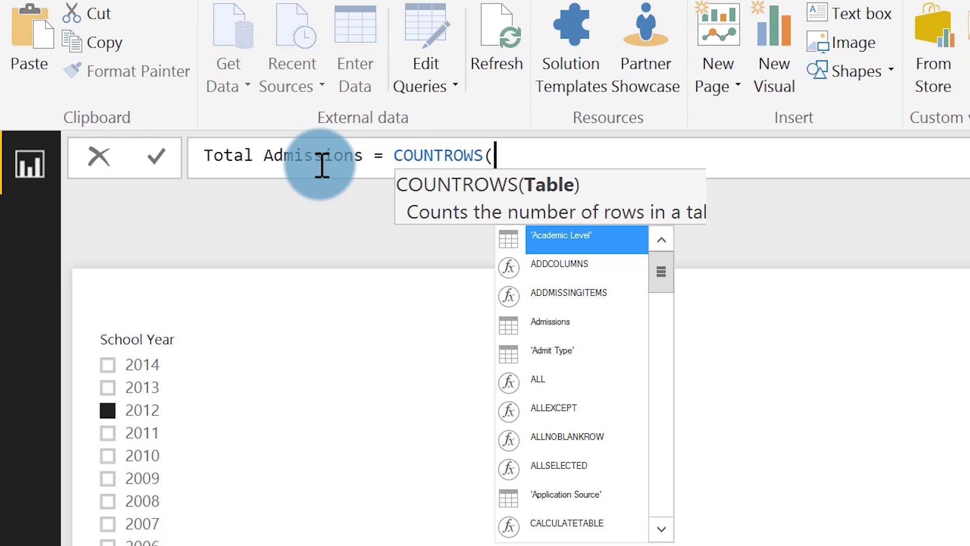
pyautogui.press('Down')
pyautogui.press('Down')
pyautogui.press('Down')
pyautogui.press('Escape')
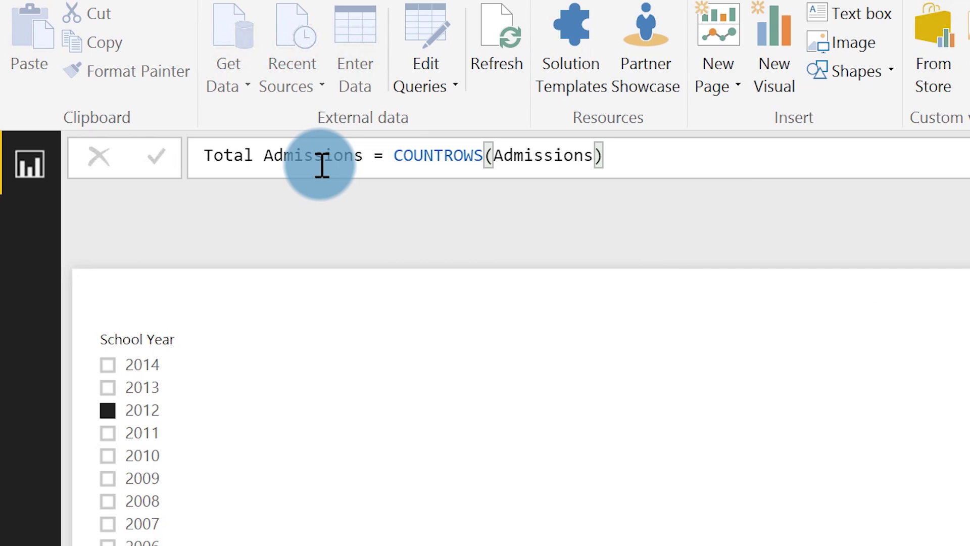
pyautogui.press('Return')
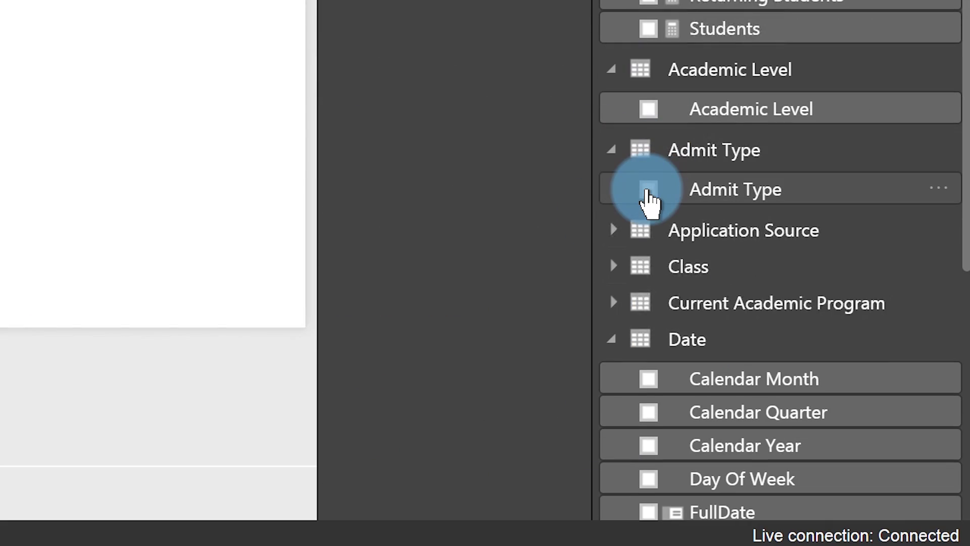
# Step: Build a clustered bar chart of Total Admissions by Admit Type
pyautogui.click(648, 190)
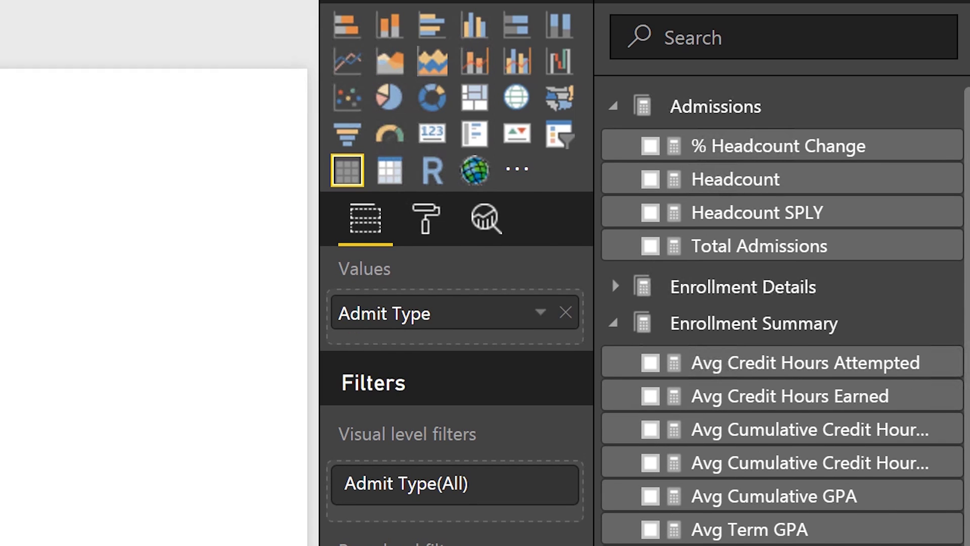
pyautogui.click(650, 246)
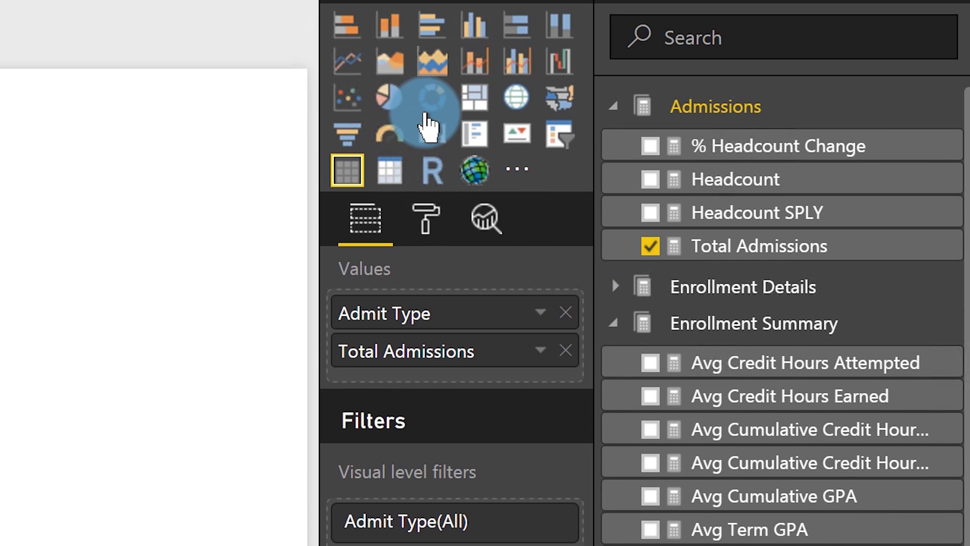
pyautogui.click(431, 28)
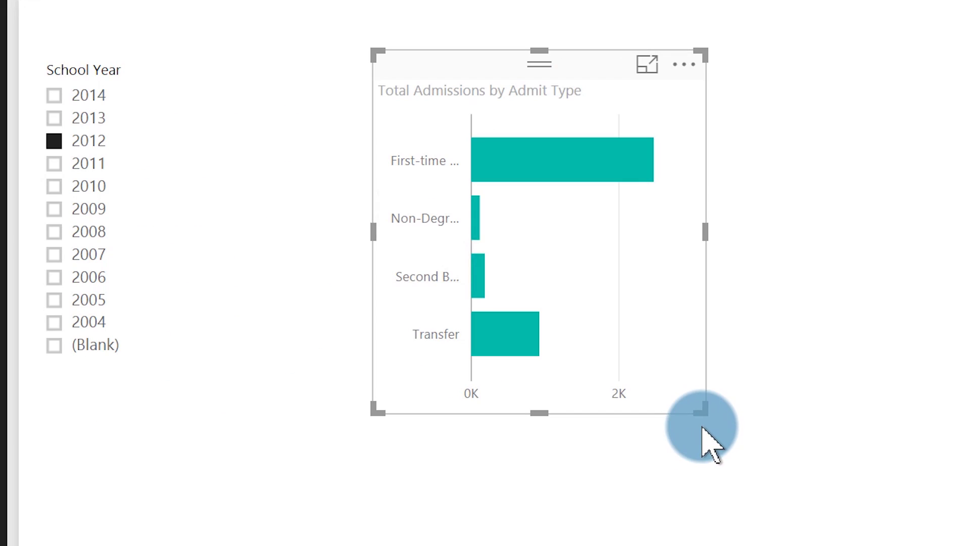
# Step: Step the School Year slicer through 2011, 2010 and 2009, finishing on 2013
pyautogui.click(82, 165)
pyautogui.click(82, 187)
pyautogui.click(81, 209)
pyautogui.click(85, 117)
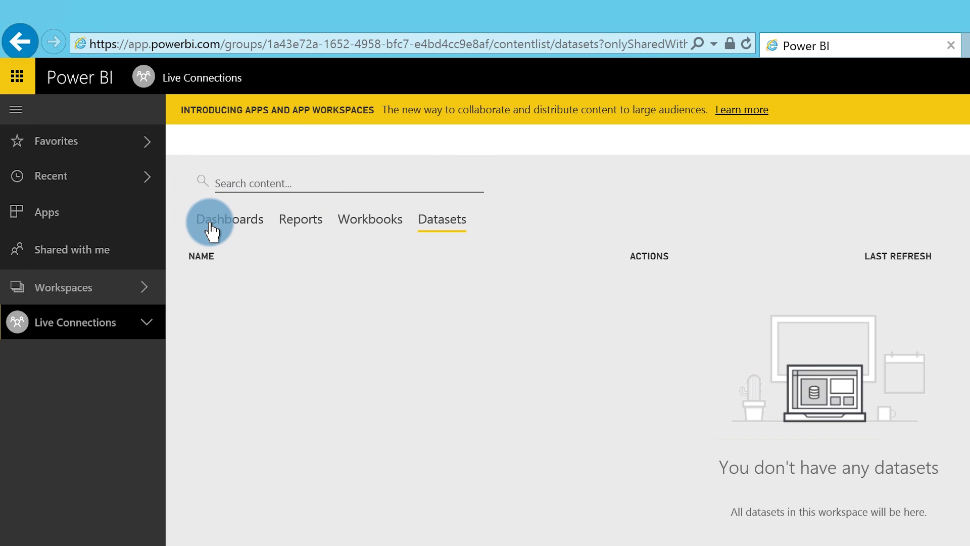
pyautogui.click(299, 220)
pyautogui.click(353, 211)
pyautogui.click(434, 224)
pyautogui.click(249, 219)
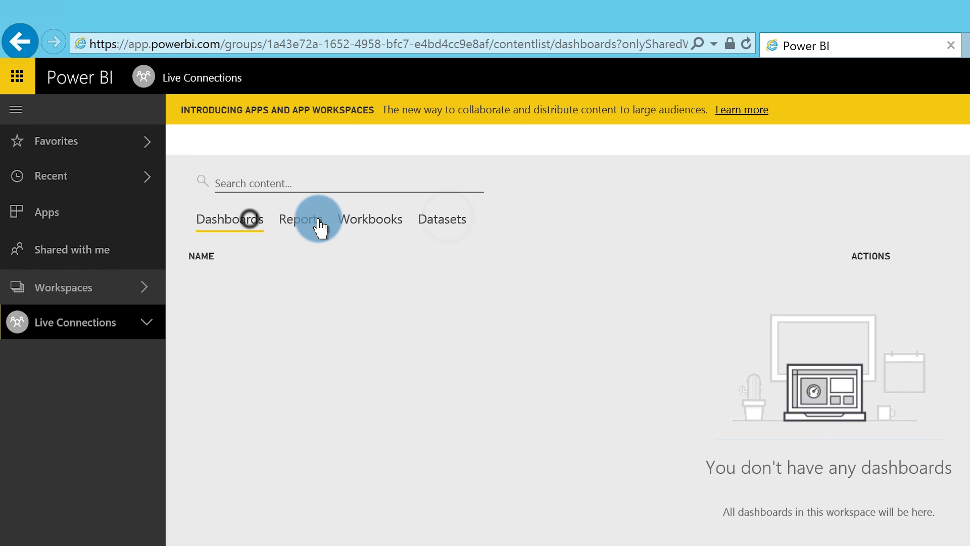
pyautogui.click(307, 220)
pyautogui.click(431, 227)
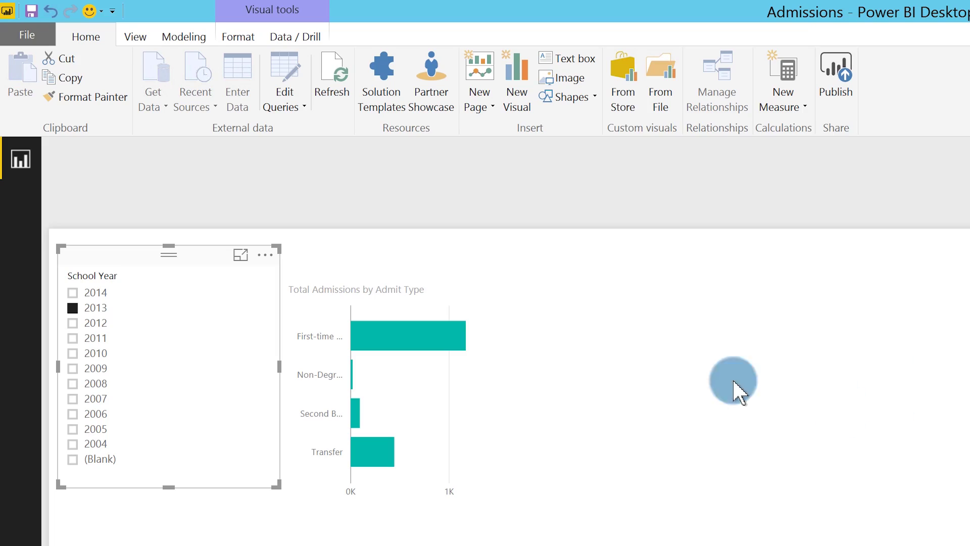
# Step: Publish the Admissions report to the Live Connections workspace
pyautogui.click(843, 82)
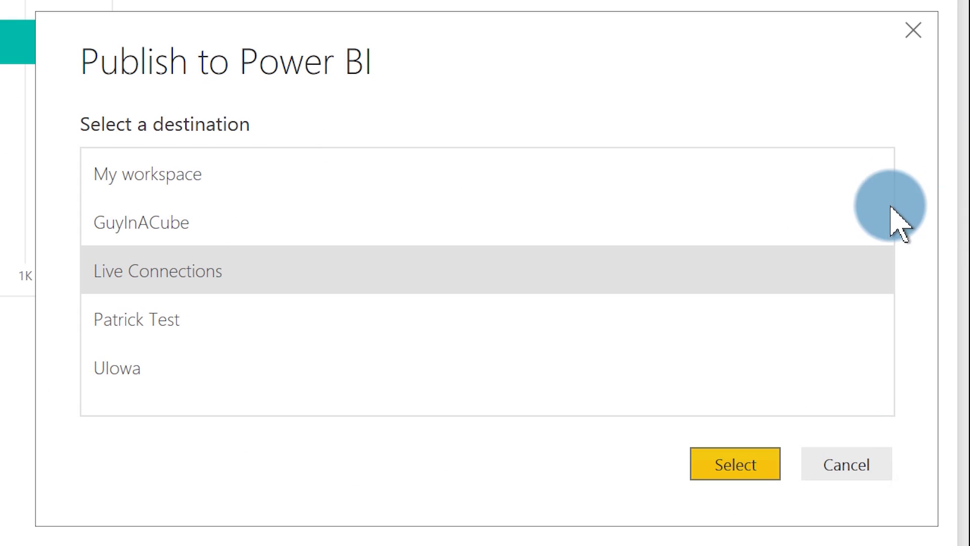
pyautogui.click(212, 289)
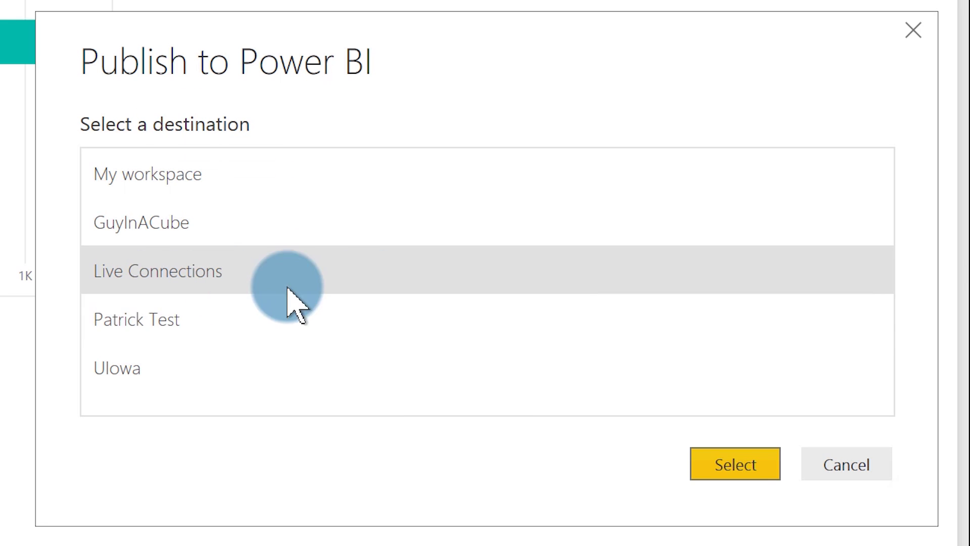
pyautogui.click(729, 460)
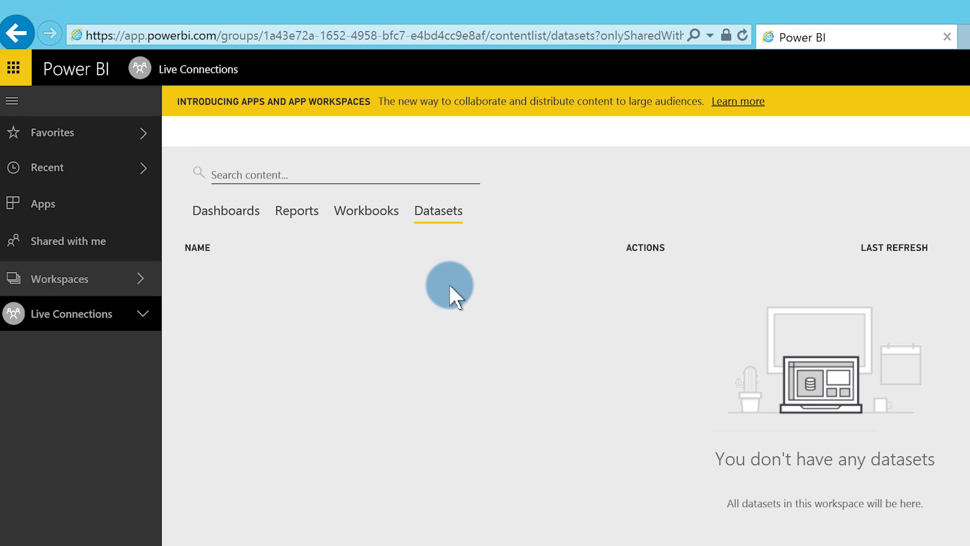
# Step: Reload the workspace page and confirm Admissions appears under both Reports and Datasets
pyautogui.click(513, 30)
pyautogui.press('Return')
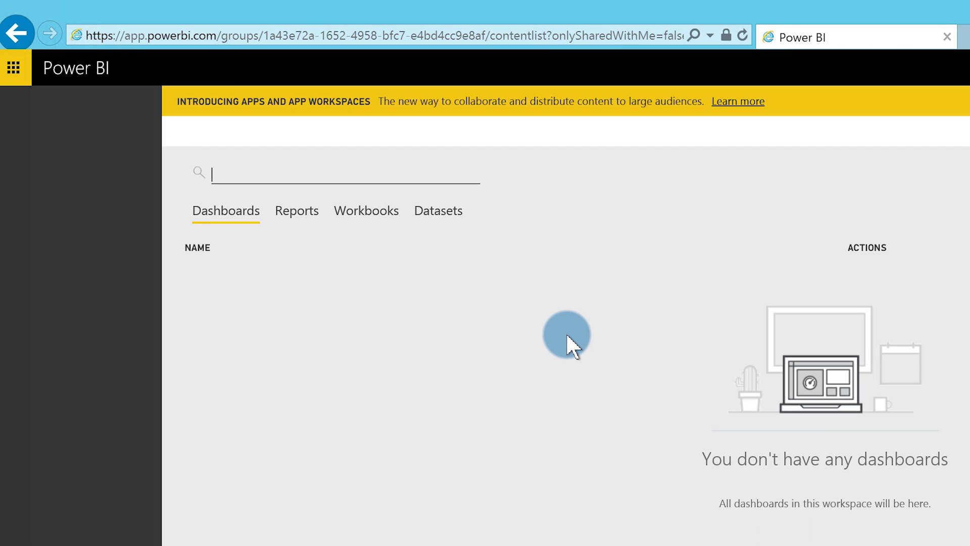
pyautogui.click(304, 217)
pyautogui.click(438, 212)
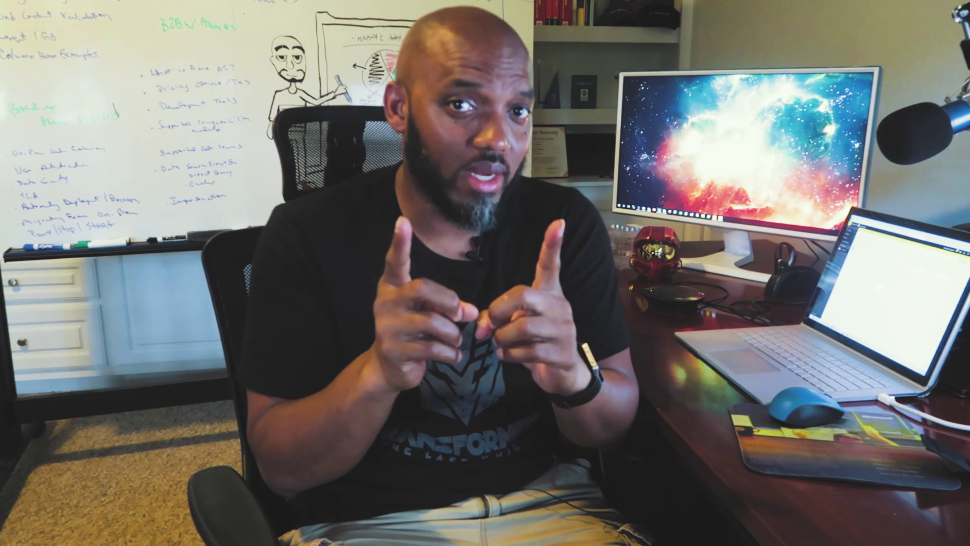
# Step: Create a new report from the Admissions dataset and expand its Admissions table in Fields
pyautogui.click(438, 213)
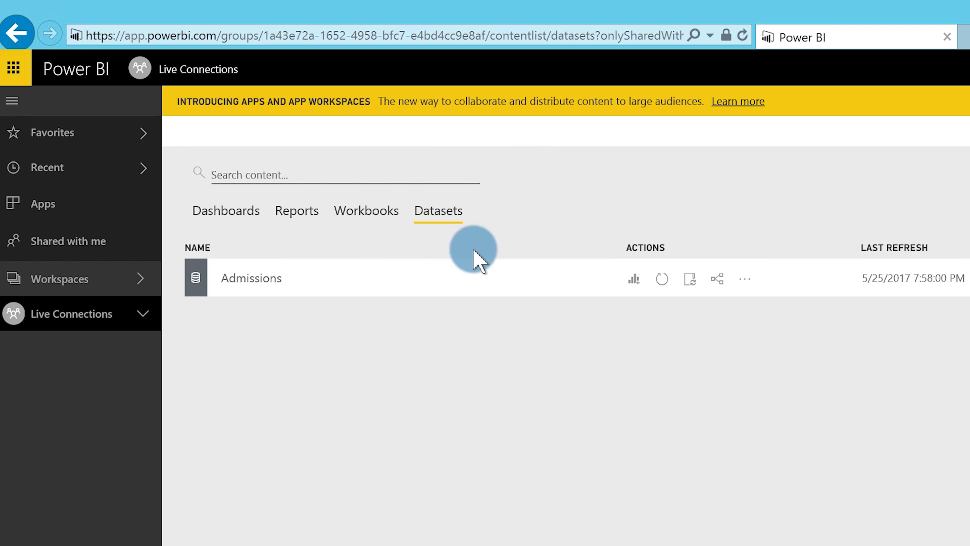
pyautogui.click(632, 279)
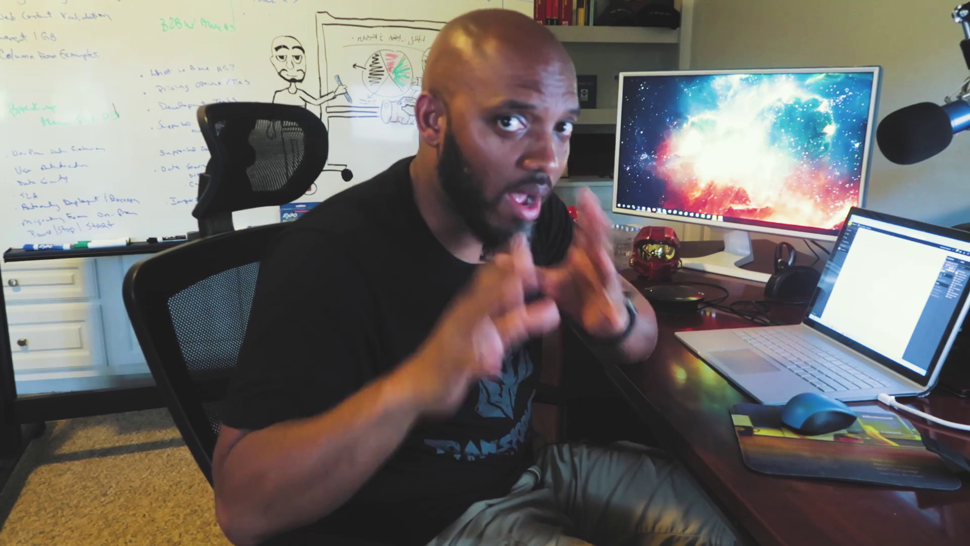
pyautogui.click(783, 182)
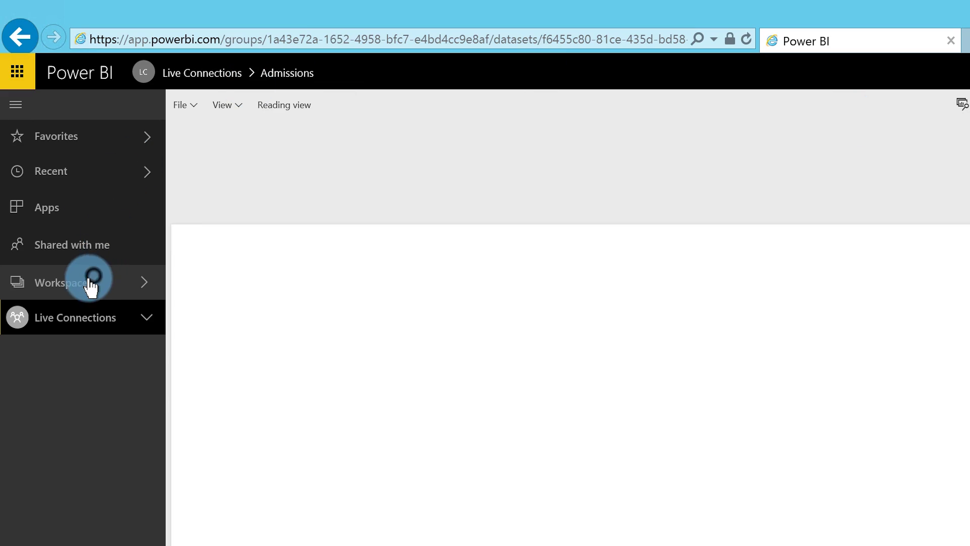
# Step: Open the Admissions report from Live Connections in edit mode and expand its Admissions table
pyautogui.click(90, 282)
pyautogui.click(250, 395)
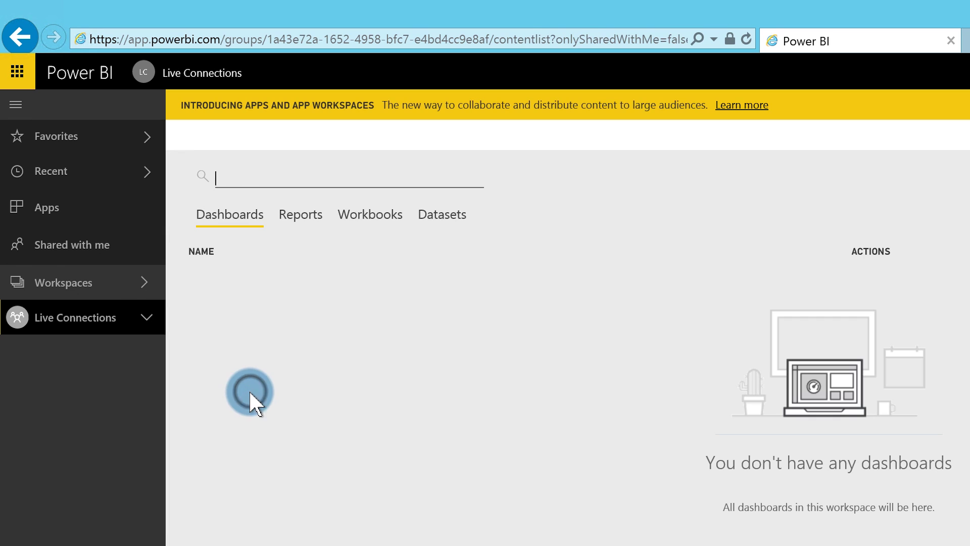
pyautogui.click(299, 215)
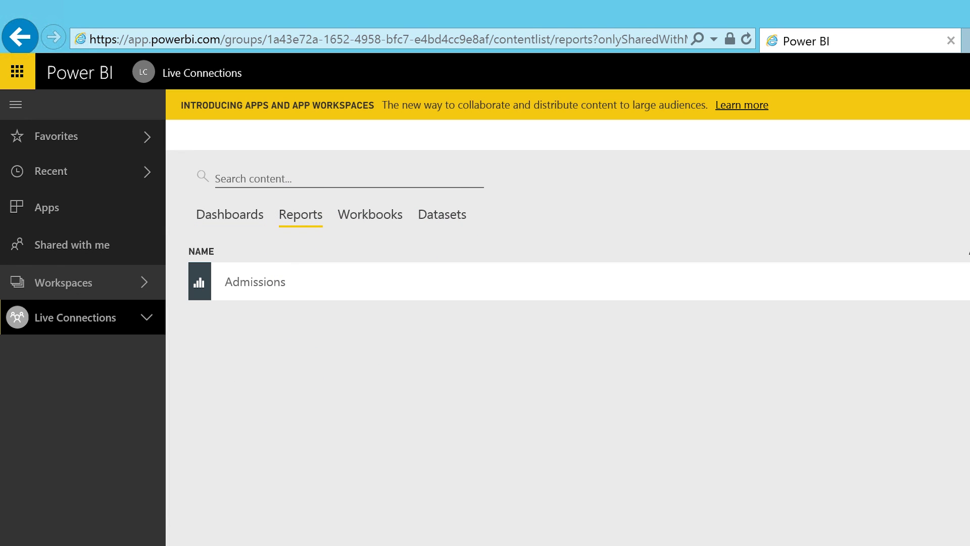
pyautogui.click(227, 285)
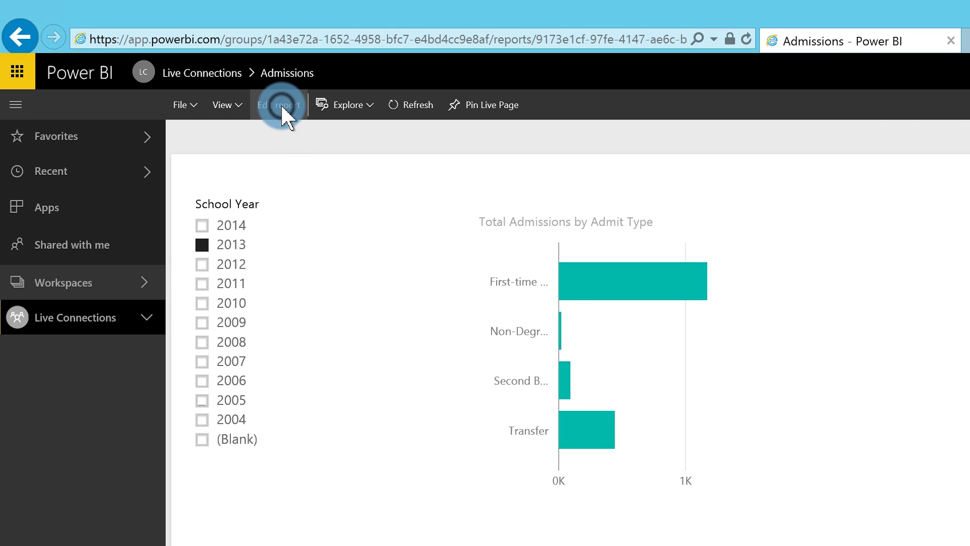
pyautogui.click(282, 106)
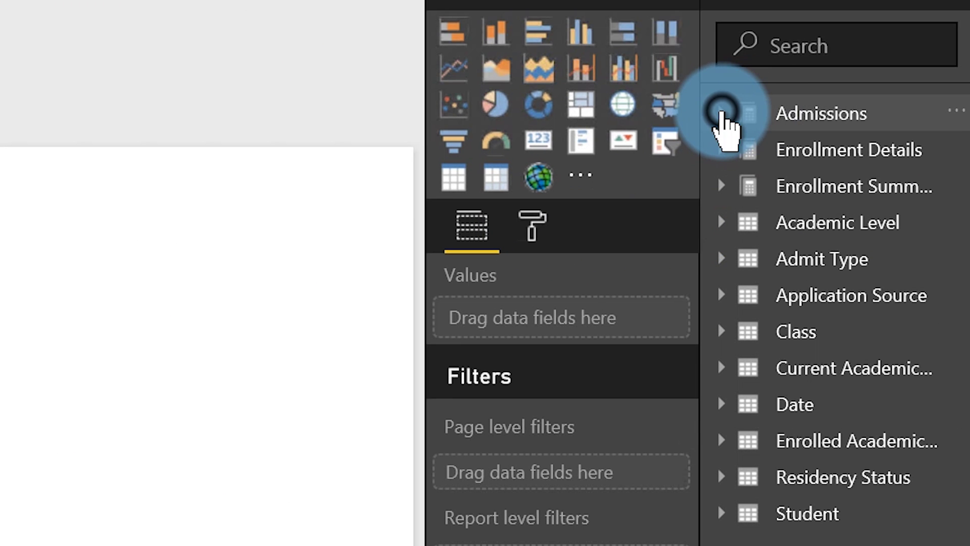
pyautogui.click(721, 114)
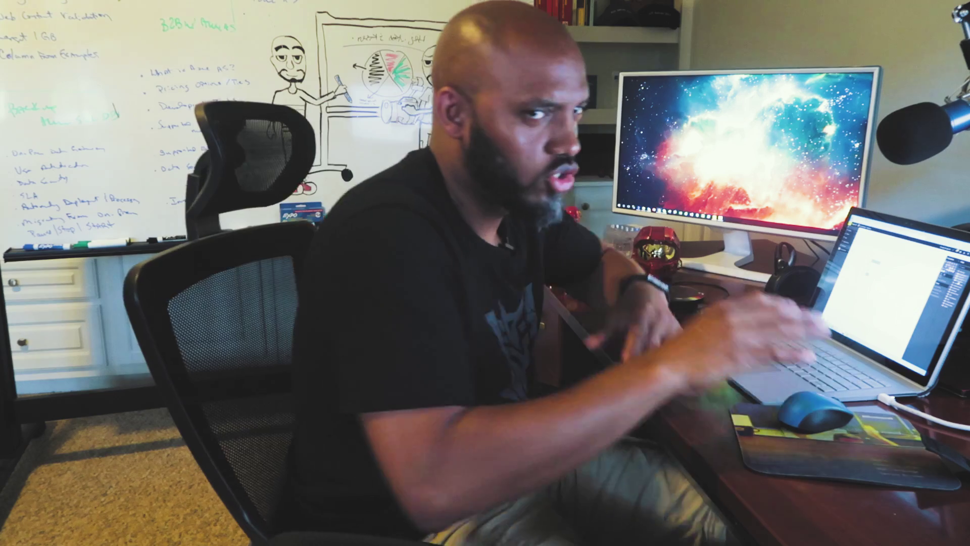